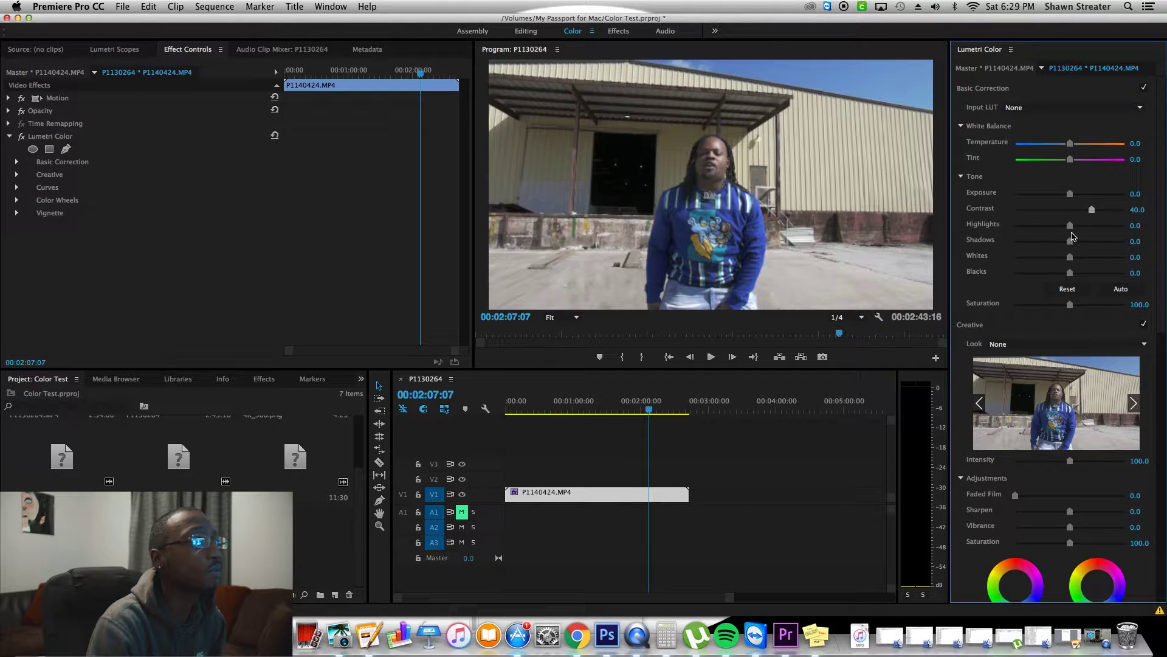
- Lower the P1140424.MP4 clip's Highlights to -20 and its Shadows to about -42.2 in the Tone settings
mouse_move(1070, 225)
left_mouse_down()
mouse_move(1098, 226)
mouse_move(1059, 226)
left_mouse_up()
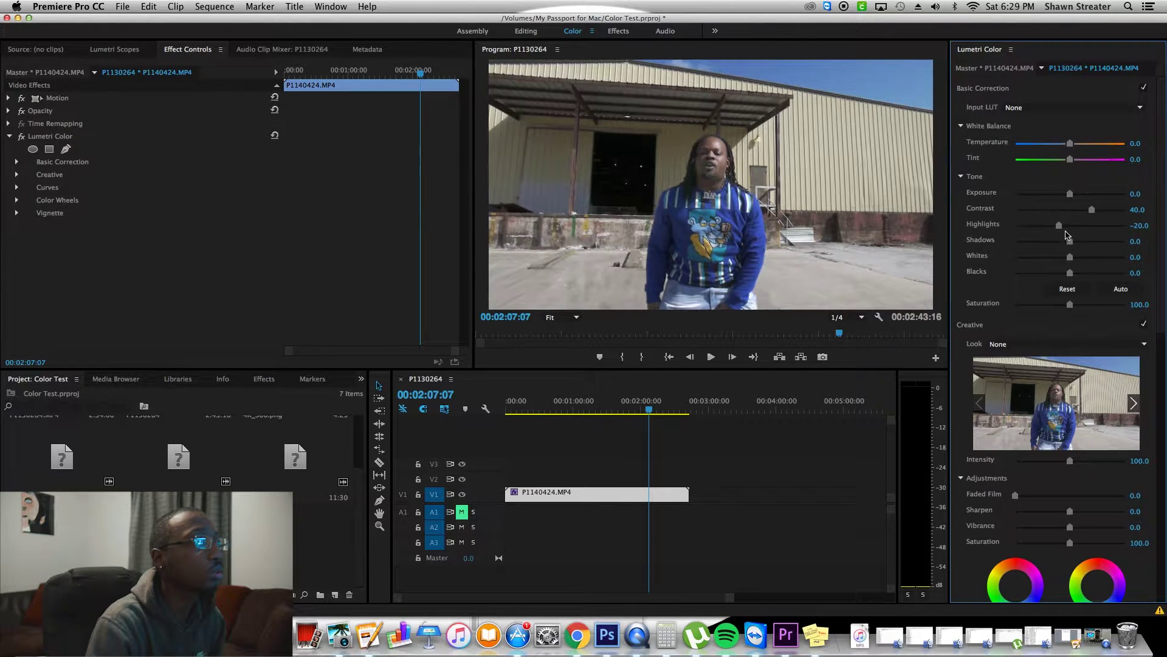
left_click_drag(1070, 243, 1047, 242)
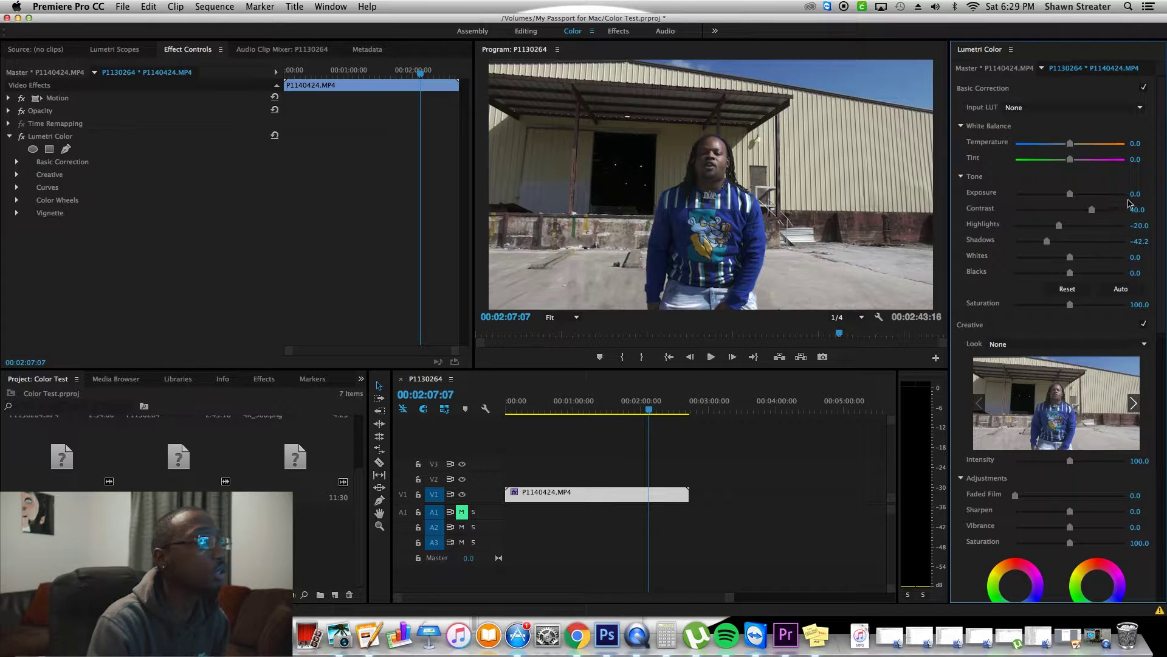
- Shape the master RGB curve by anchoring a point near the shadows, slightly raising the black point and pulling the midtones down
left_click_drag(1161, 178, 1156, 343)
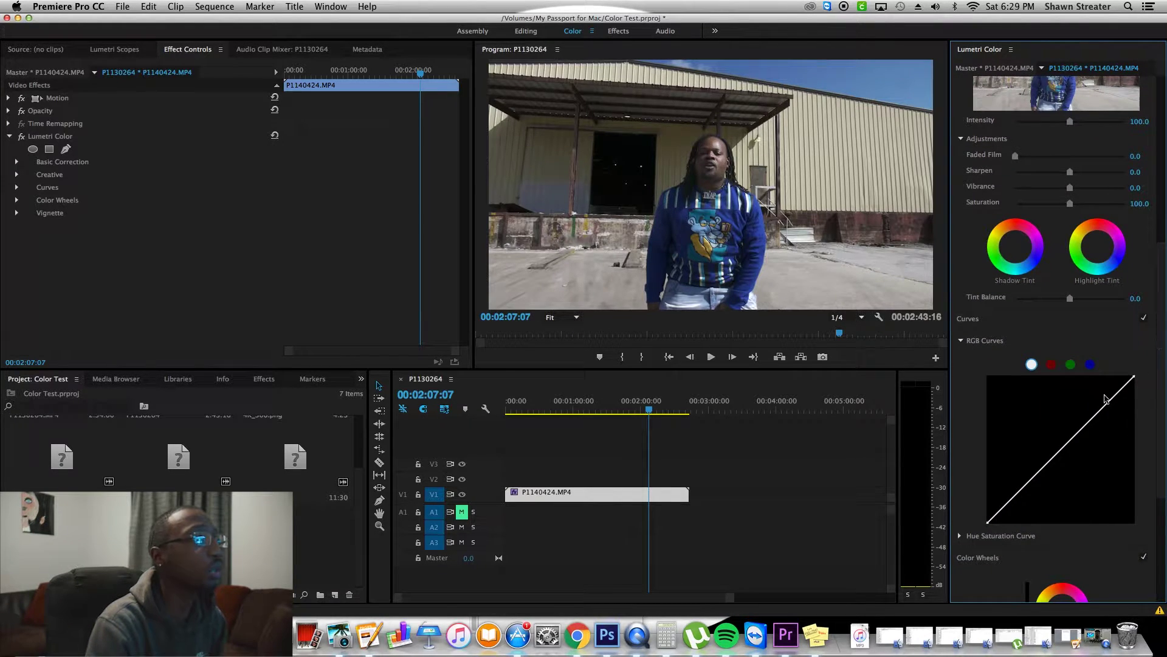
left_click(1002, 510)
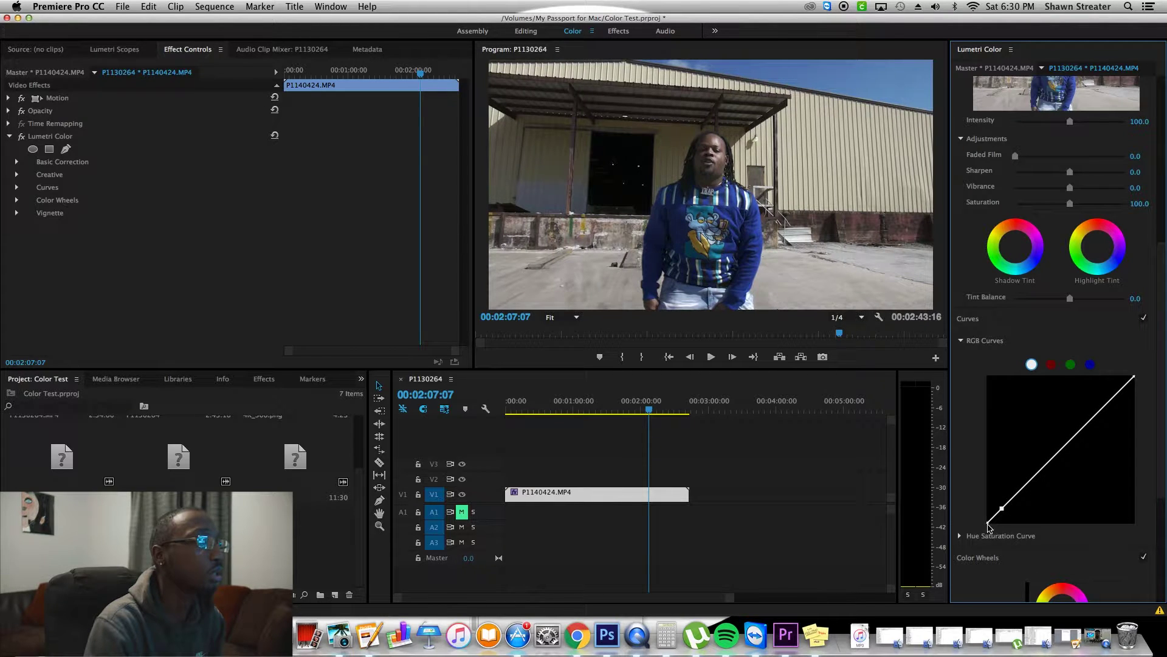
left_click_drag(988, 523, 987, 515)
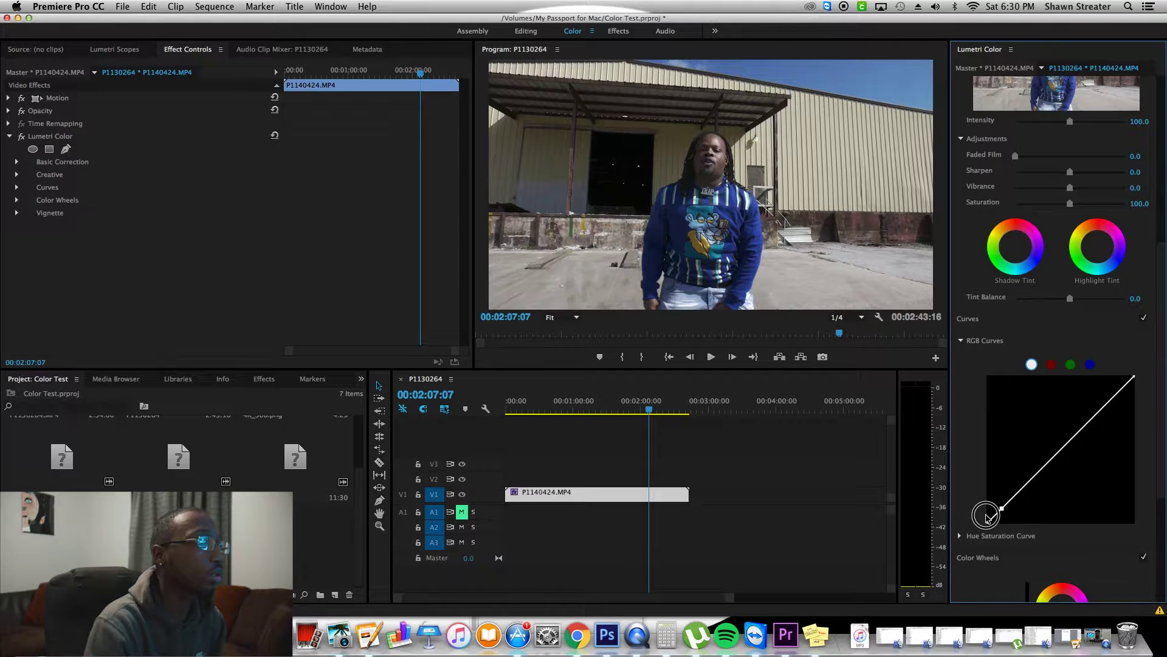
left_click_drag(988, 518, 988, 516)
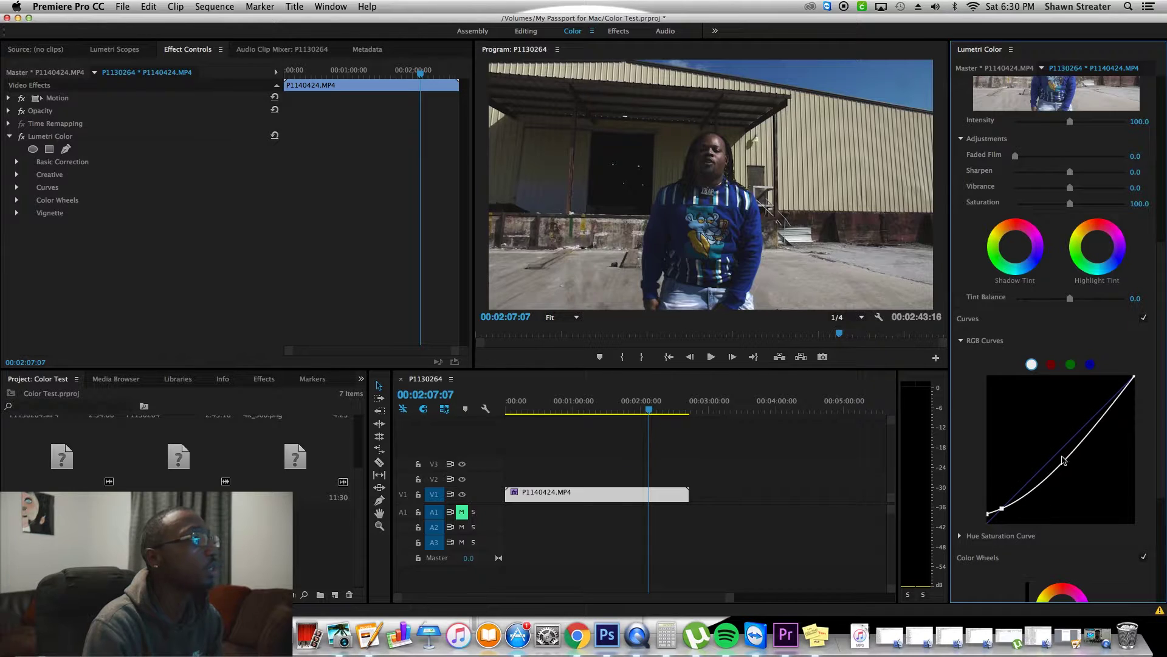
- Load the CoolHd Super Cinematic LUT from the Cool Luts folder as the clip's creative look
left_click_drag(1161, 370, 1159, 253)
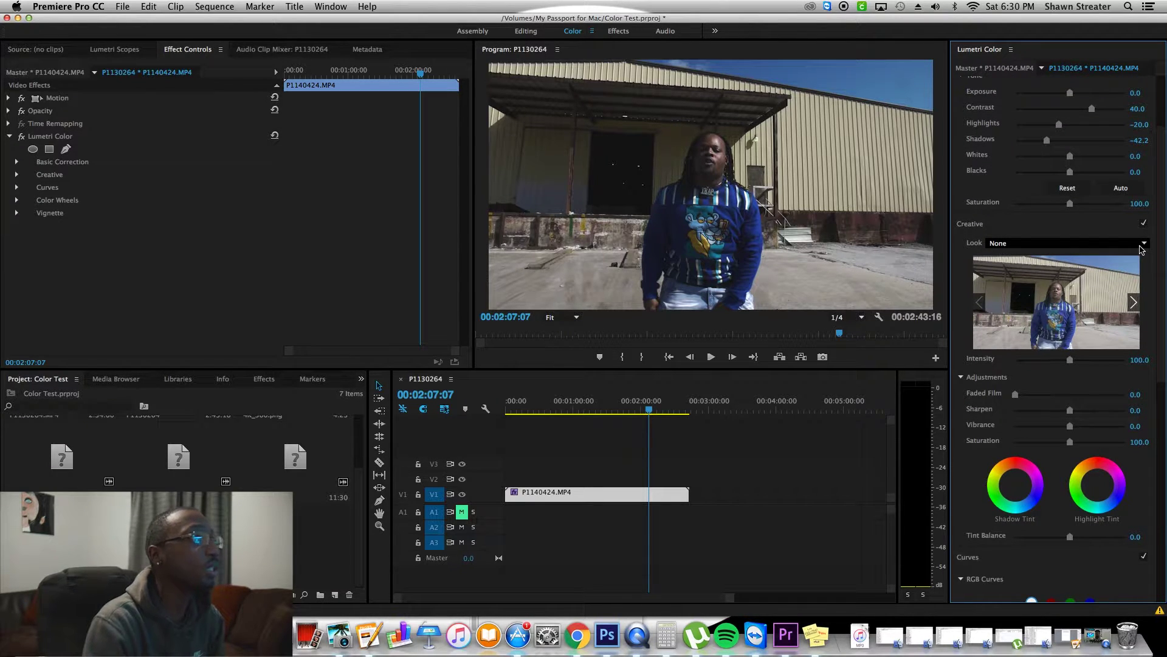
left_click(1141, 247)
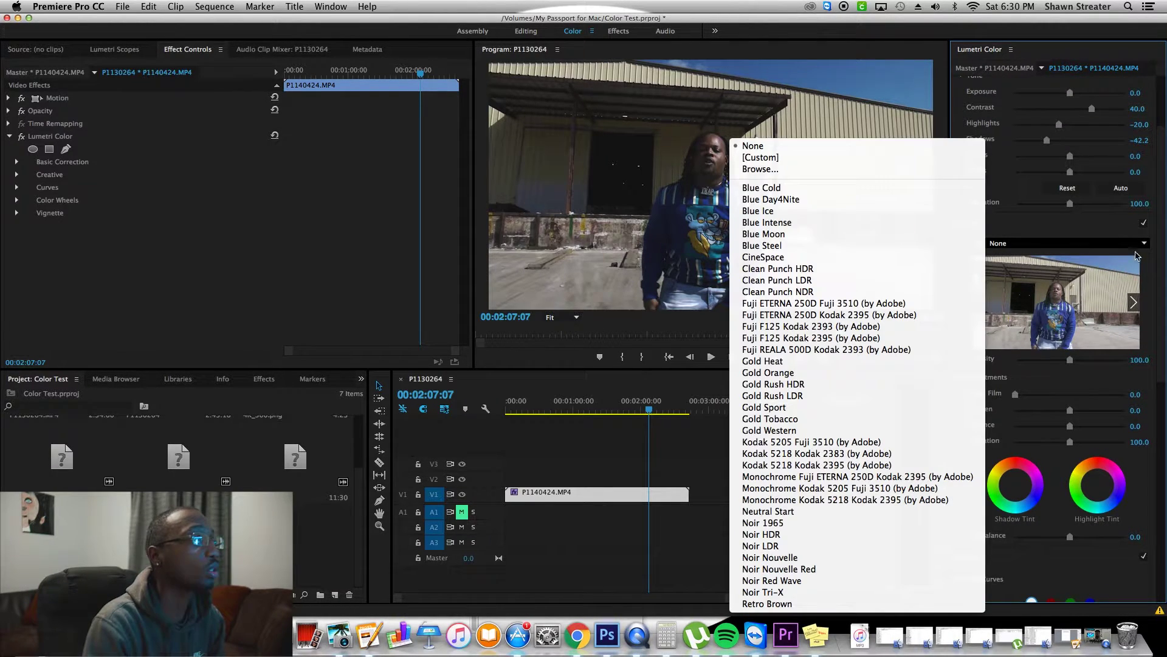
left_click(832, 170)
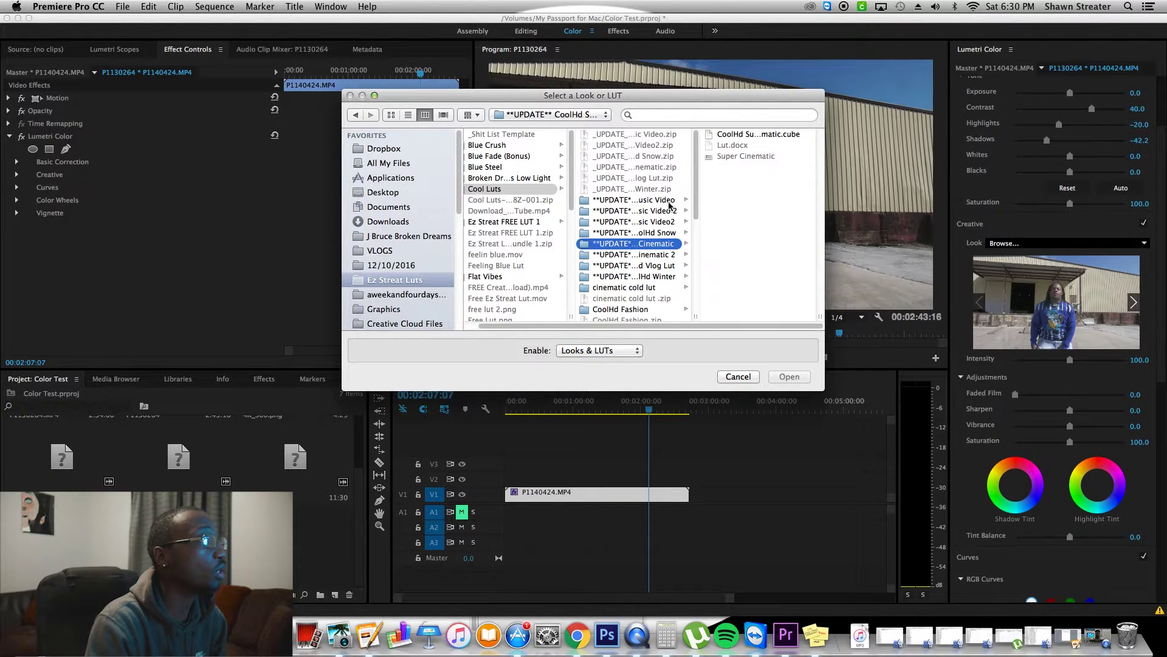
left_click(667, 201)
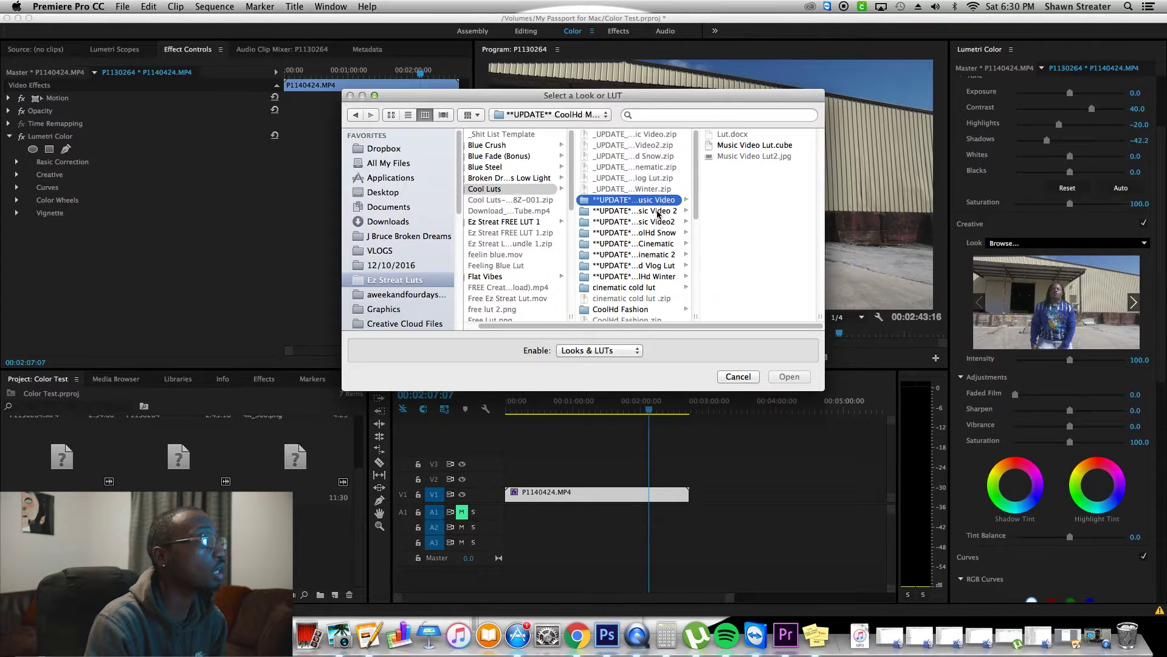
left_click(657, 246)
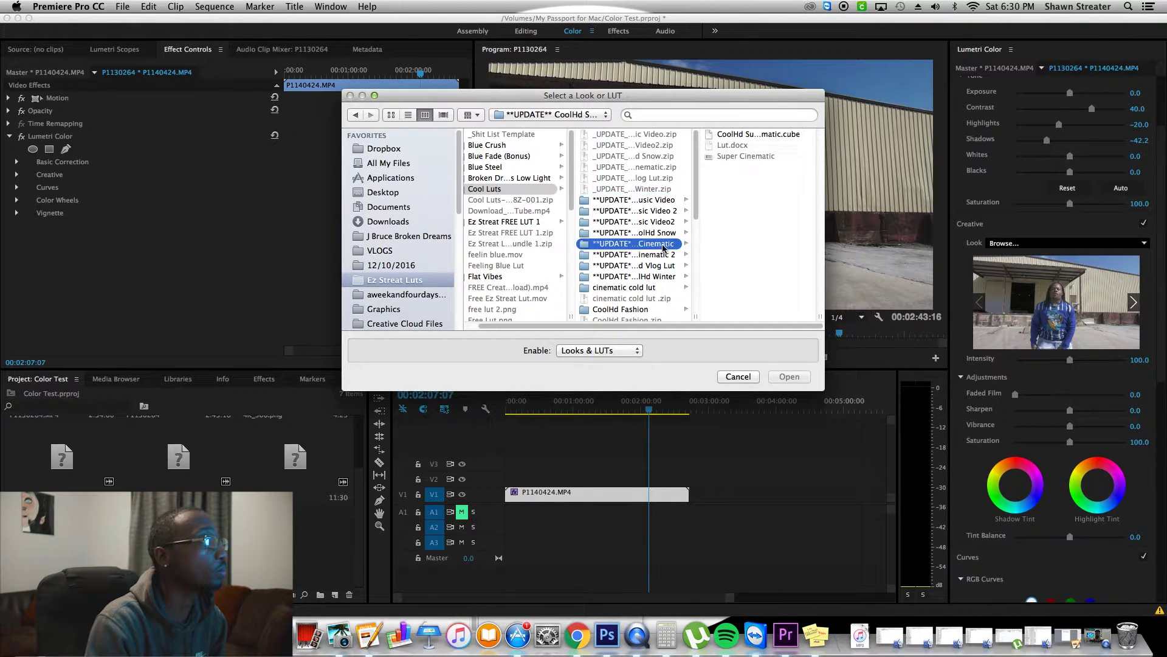
left_click(747, 135)
double_click(760, 143)
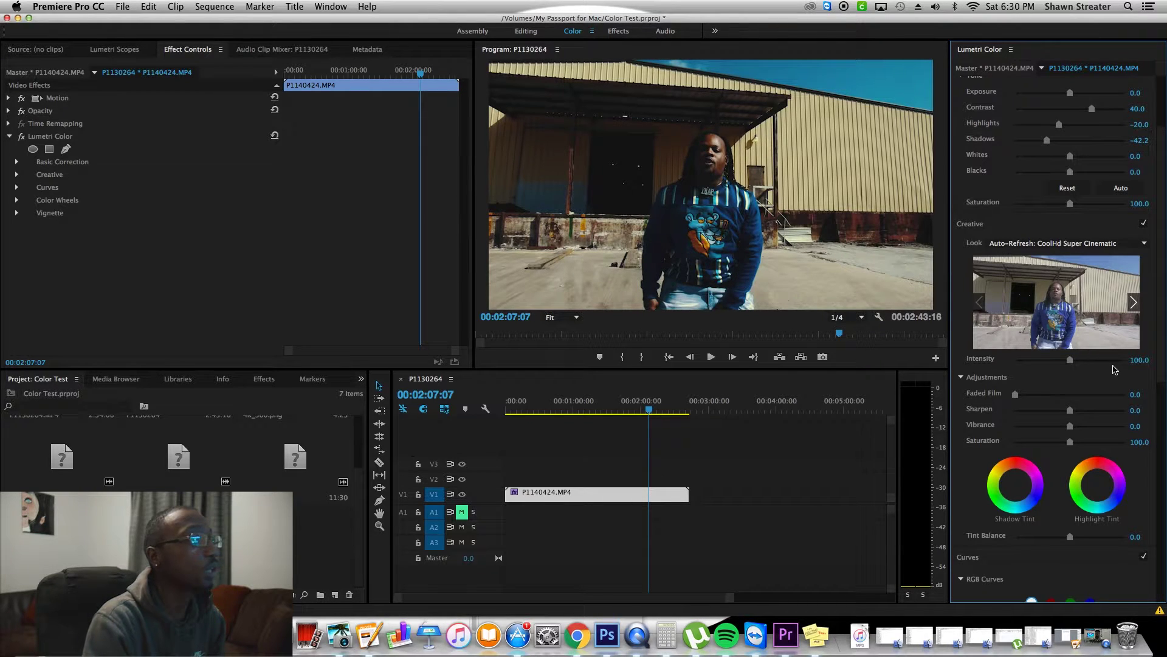
- Set the creative look's Intensity to 50
left_click(1140, 360)
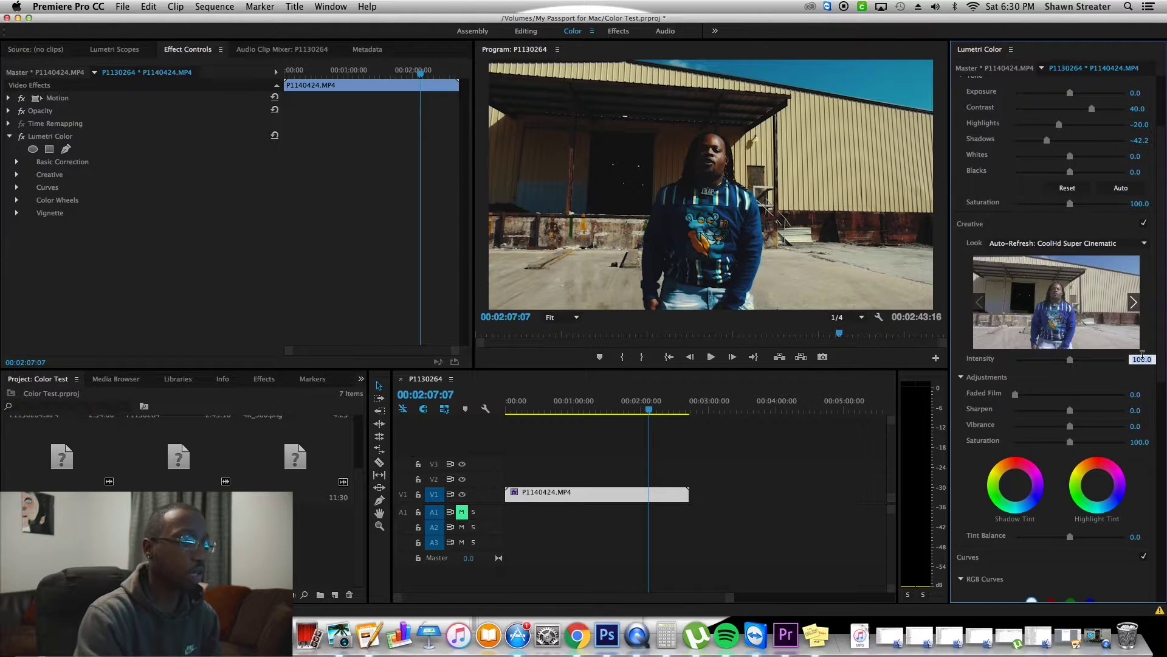
type("5")
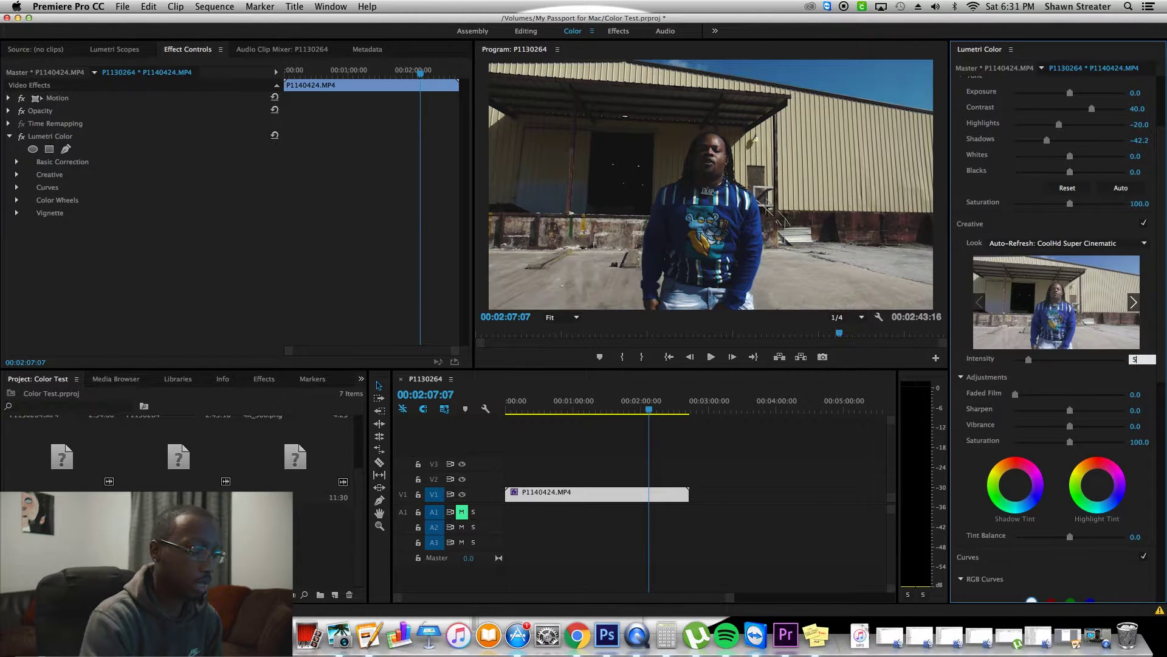
key("Return")
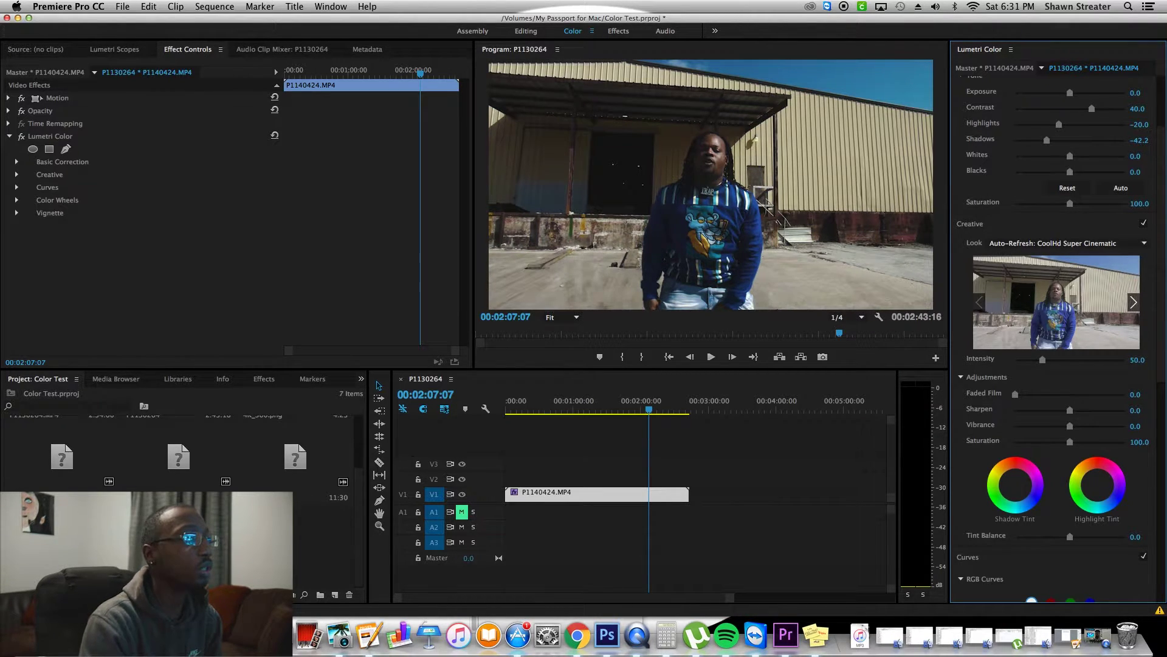
- Compare the image with and without the Super Cinematic look by turning the Creative section off and on
left_click(1143, 224)
left_click(1143, 225)
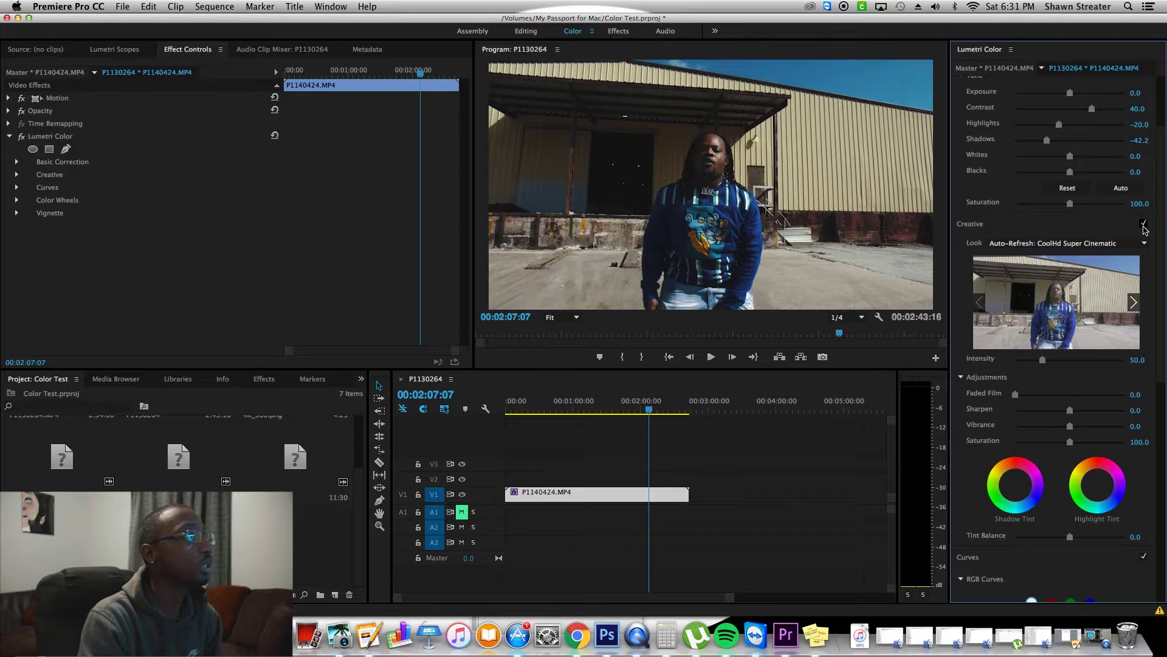
left_click(1143, 224)
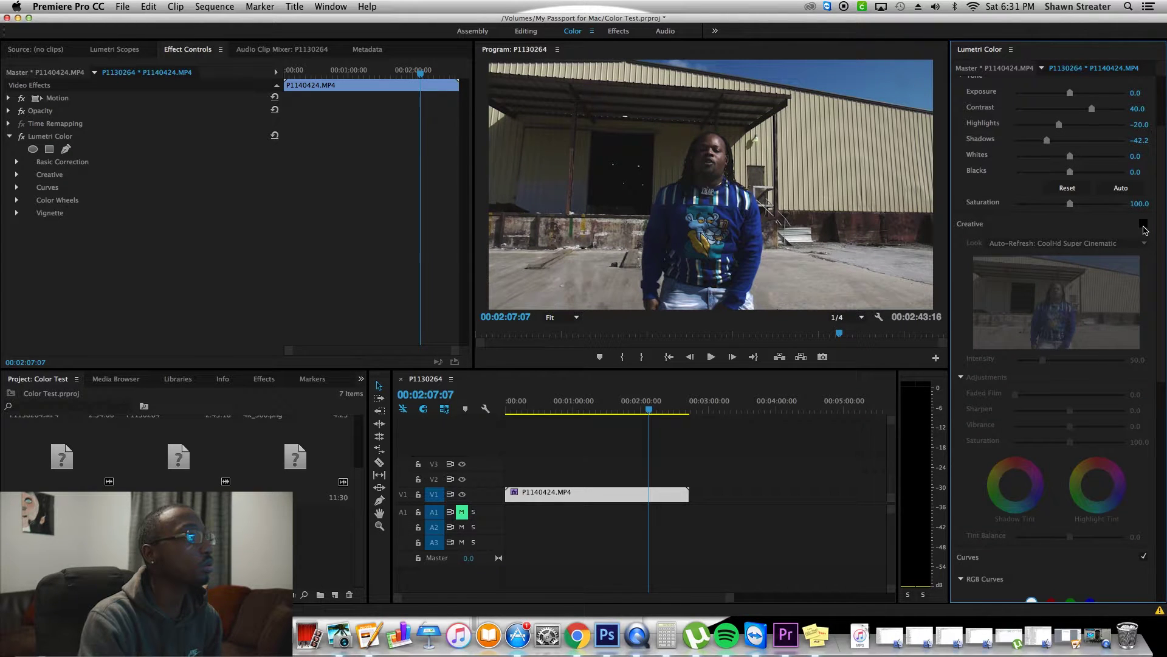
left_click(1143, 225)
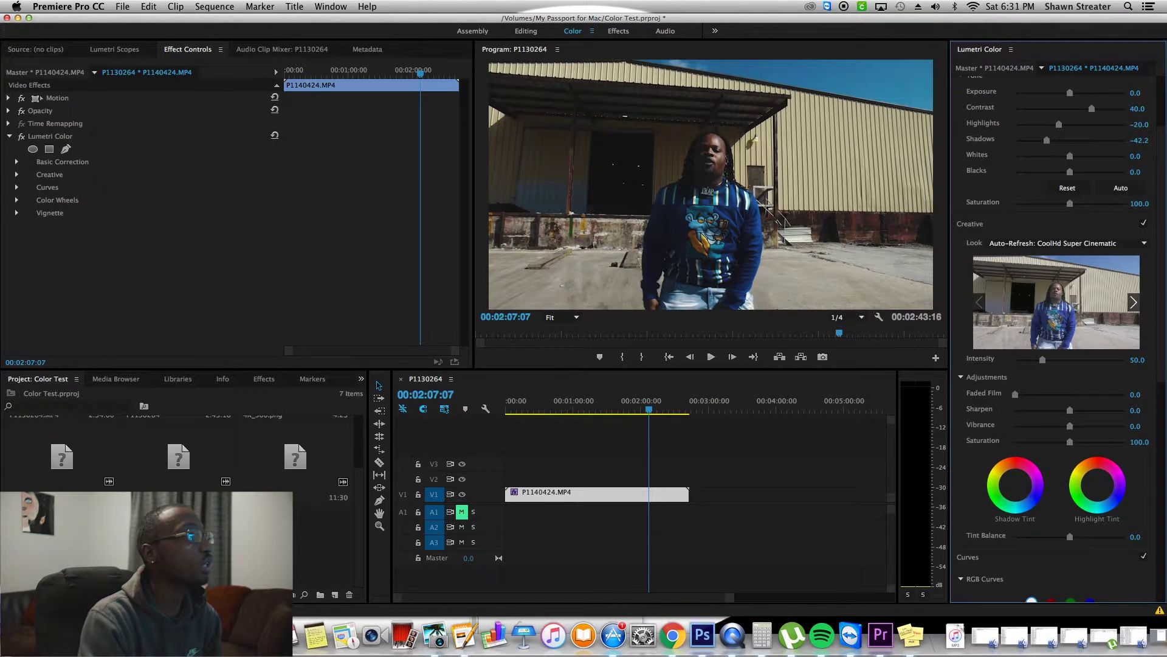
- Switch to Finder and place 4K_300.png from the VASHI VISUALS EXTREME WIDESCREEN folder on track V2 above the video clip
left_click(279, 636)
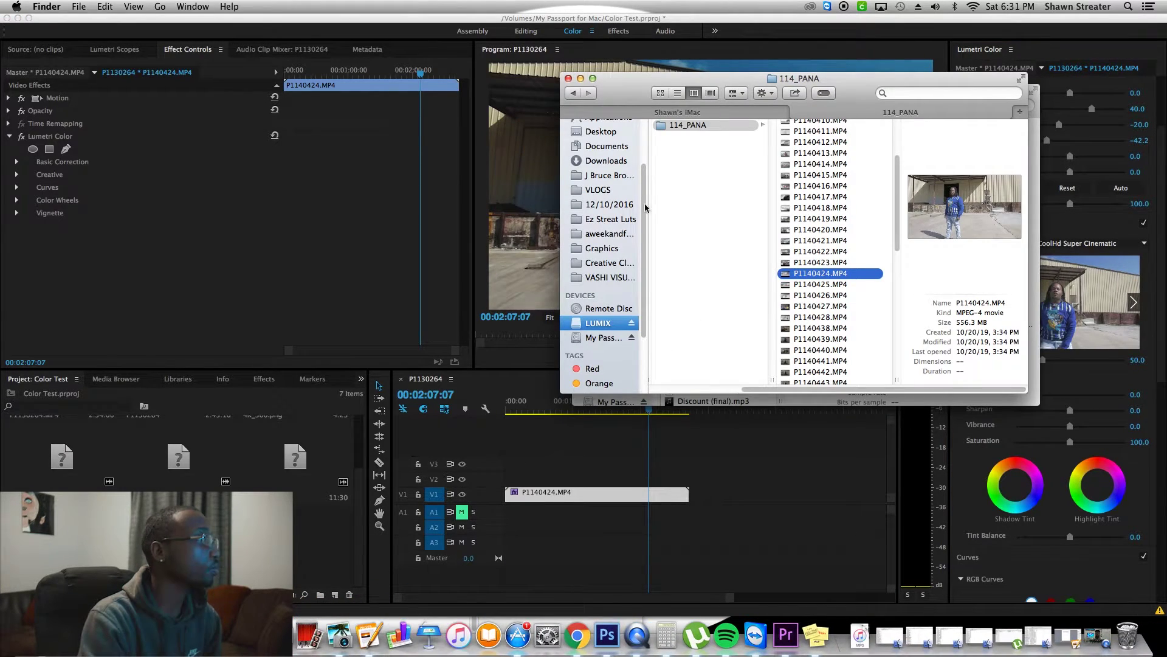
left_click(606, 278)
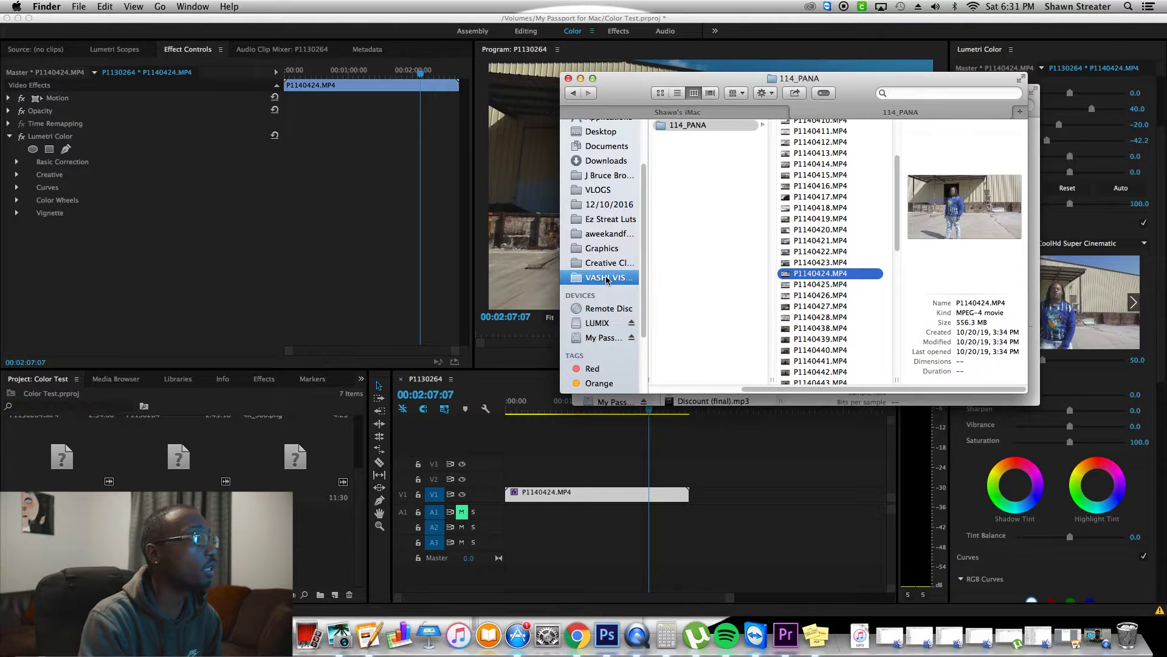
left_click_drag(769, 183, 760, 246)
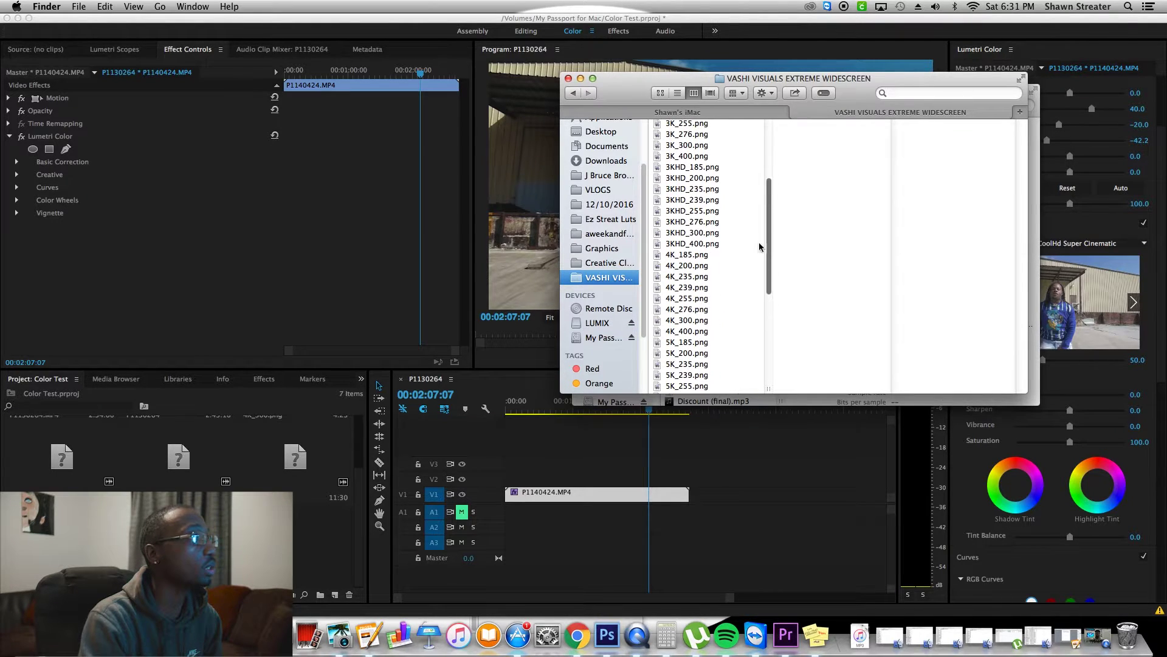
left_click(695, 321)
left_click_drag(695, 322, 661, 471)
left_click(657, 478)
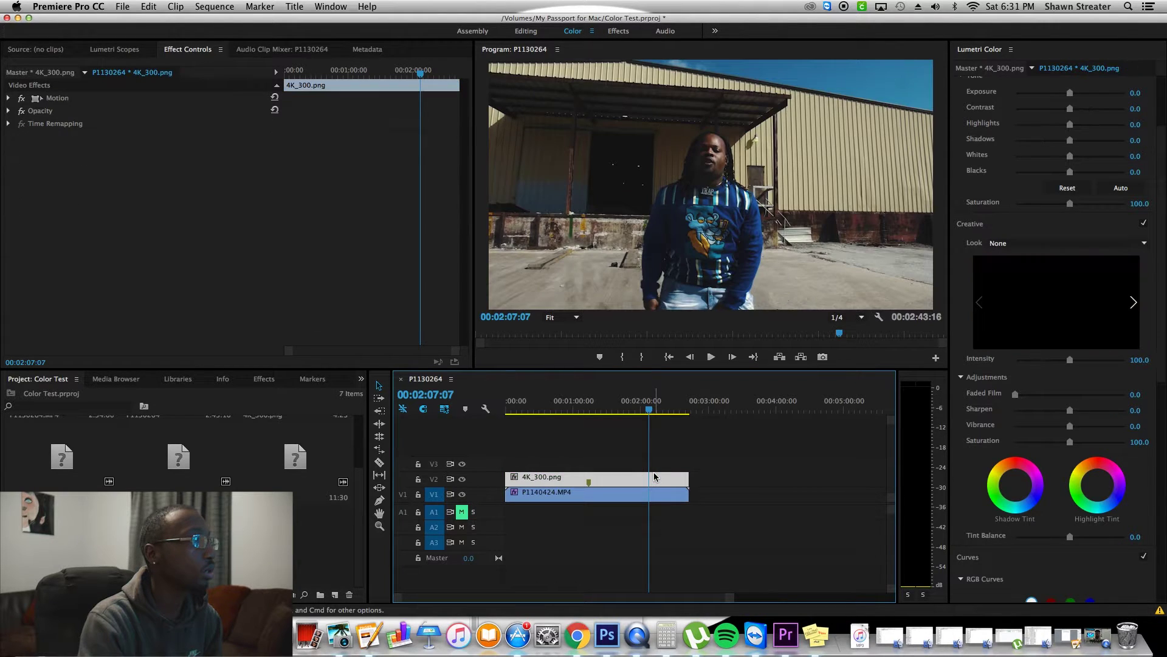
- Set the 4K_300.png overlay's Motion Scale to 50 so the widescreen bars fit the frame
left_click(9, 98)
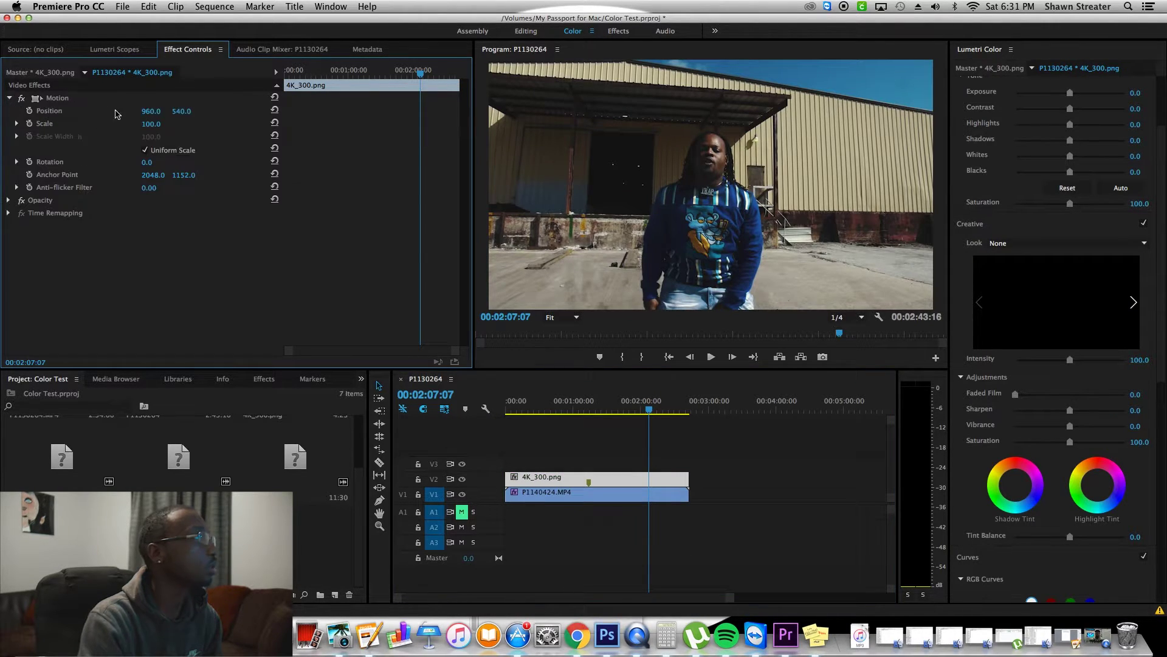
left_click(154, 123)
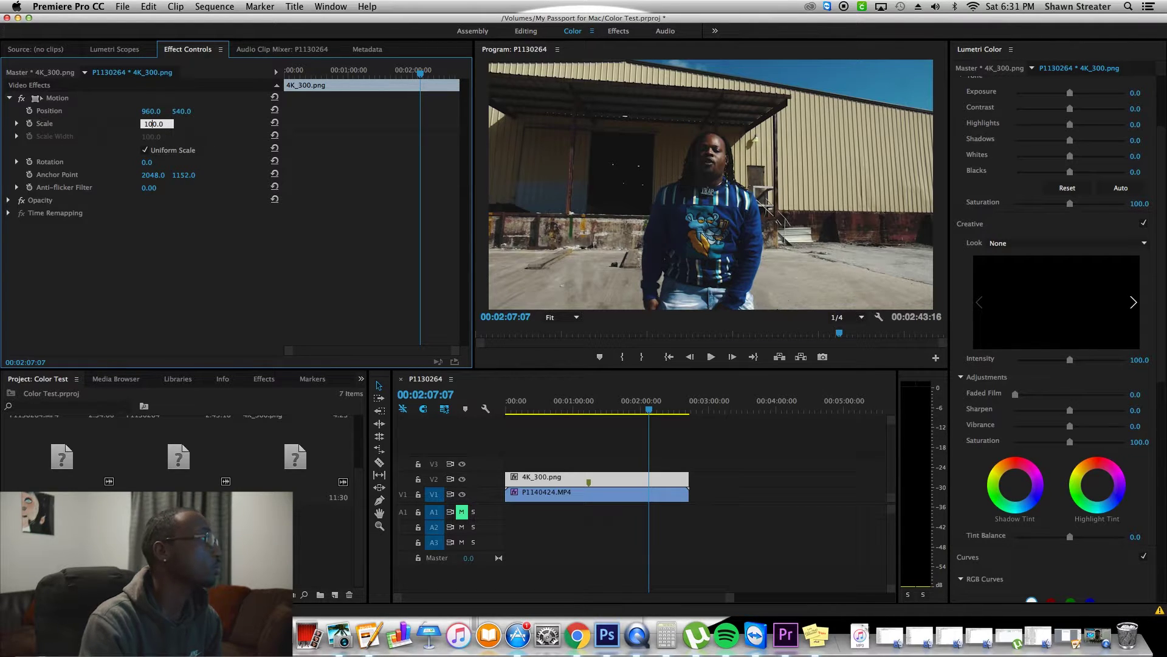
key("Delete")
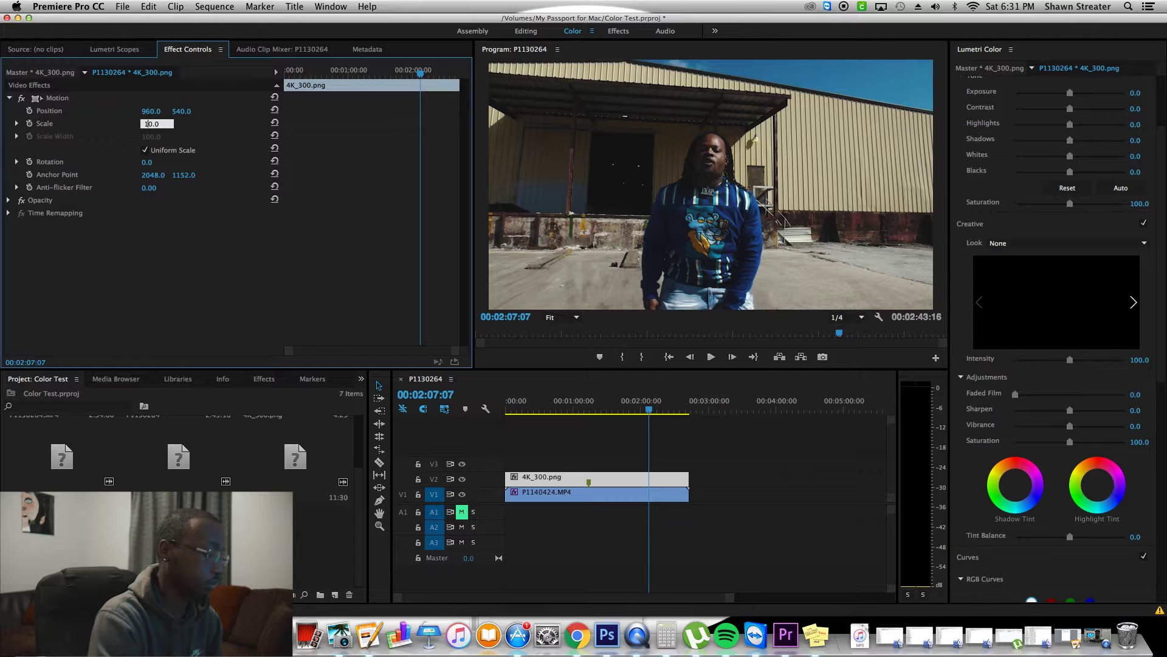
type("5")
key("Return")
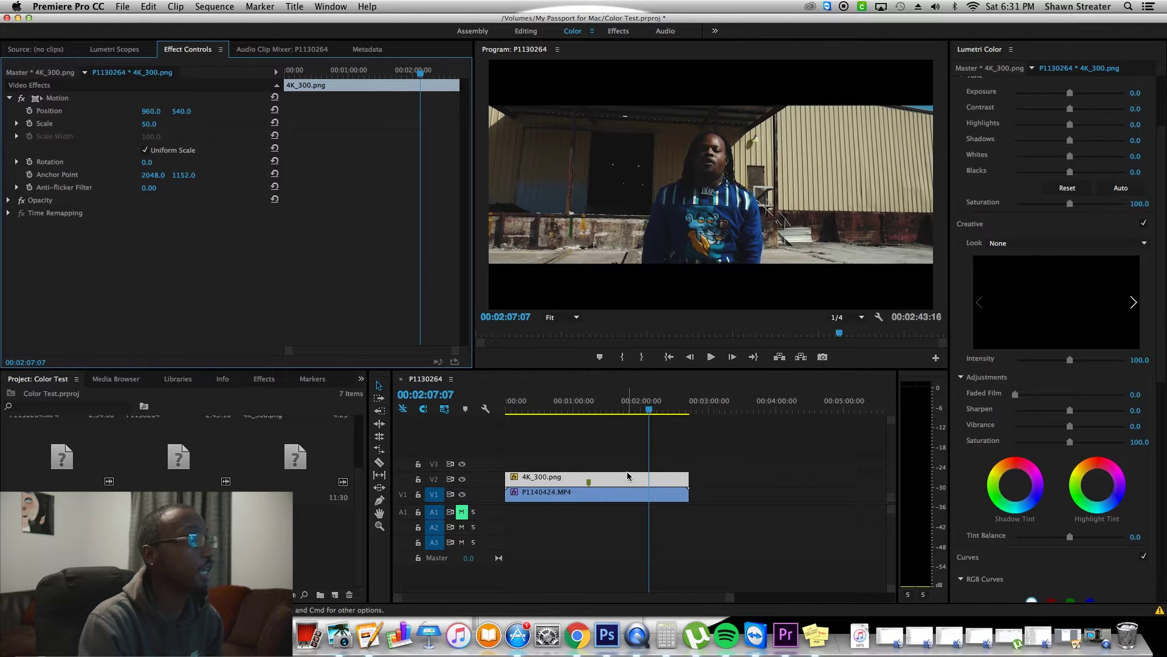
- Replace the P1140424.MP4 clip's creative look with Music Video Lut.cube from the Cool Luts folder
left_click(632, 493)
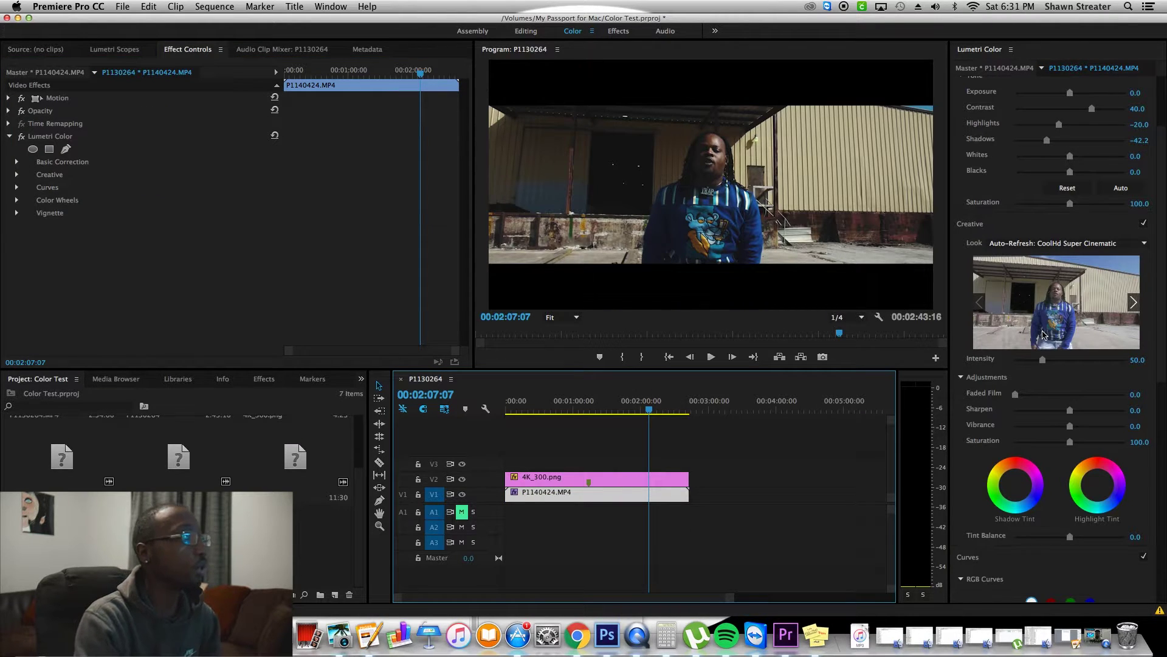
left_click(1079, 245)
left_click(876, 170)
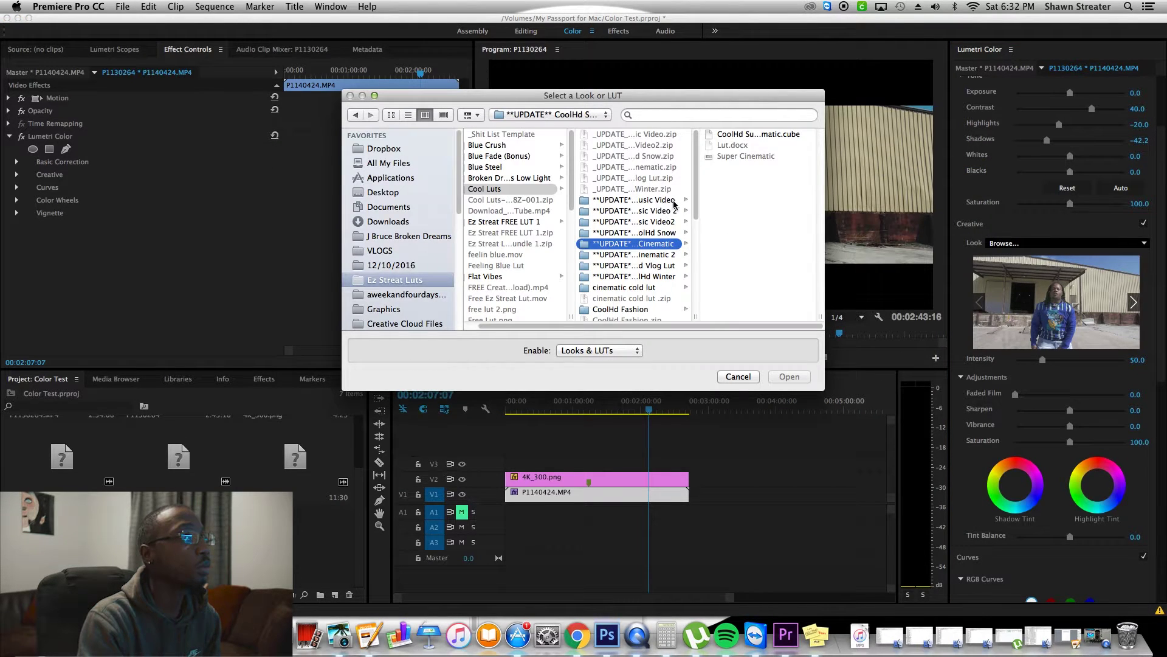
key("Up")
key("Up")
key("Up")
key("Up")
double_click(752, 147)
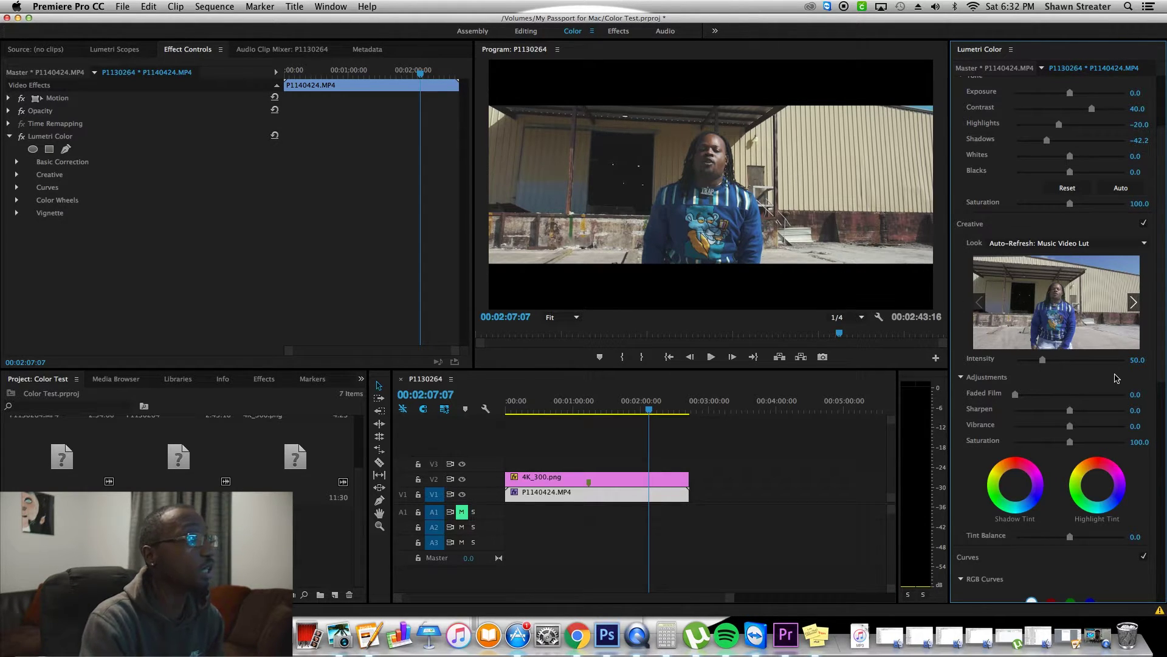
- Toggle the Creative section off and on to compare the image with and without the Music Video Lut
left_click(1144, 225)
left_click(1144, 225)
left_click(1143, 225)
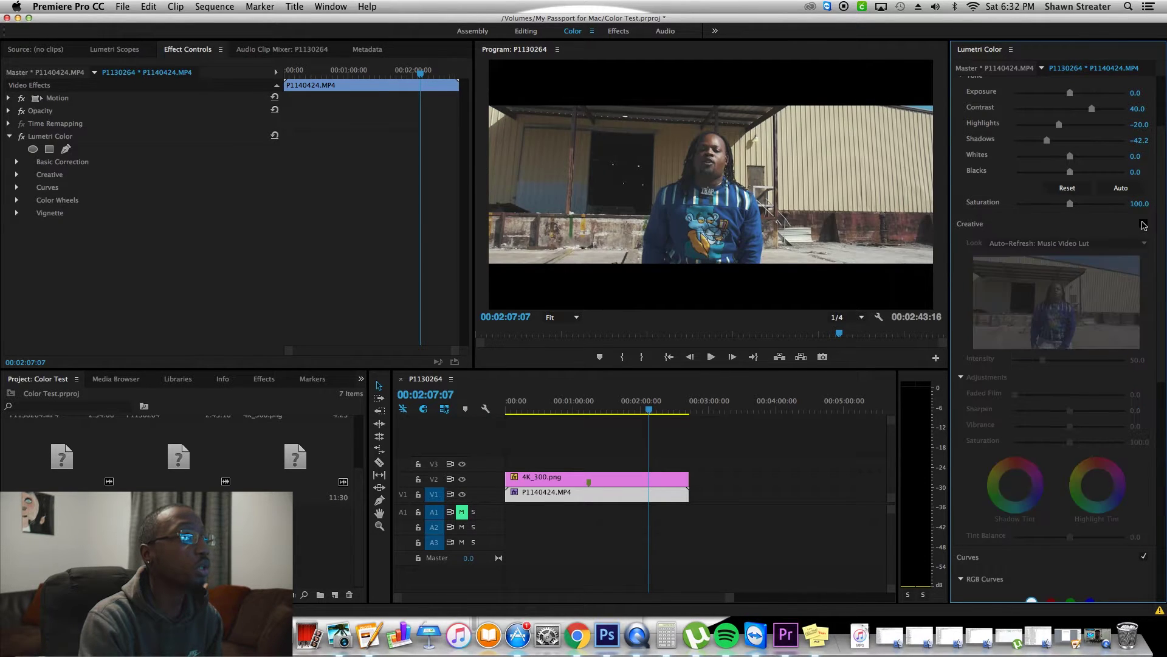
left_click(1144, 225)
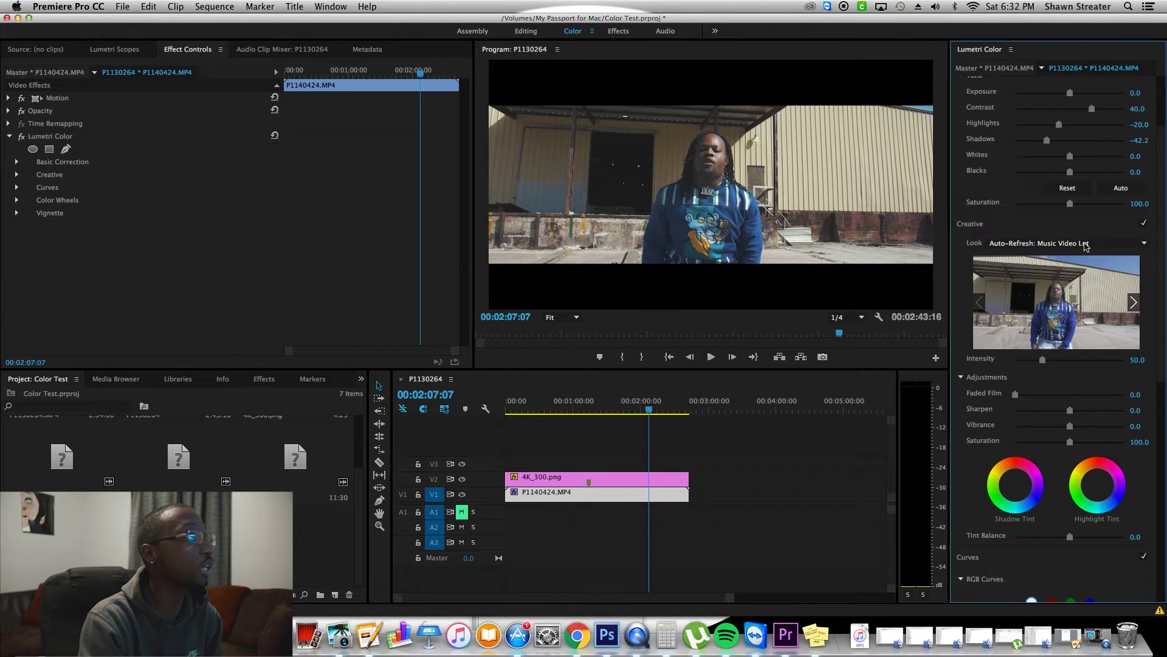
- Change the clip's creative look to the CoolHD Music Video 2 LUT from the Cool Luts folder
left_click(992, 242)
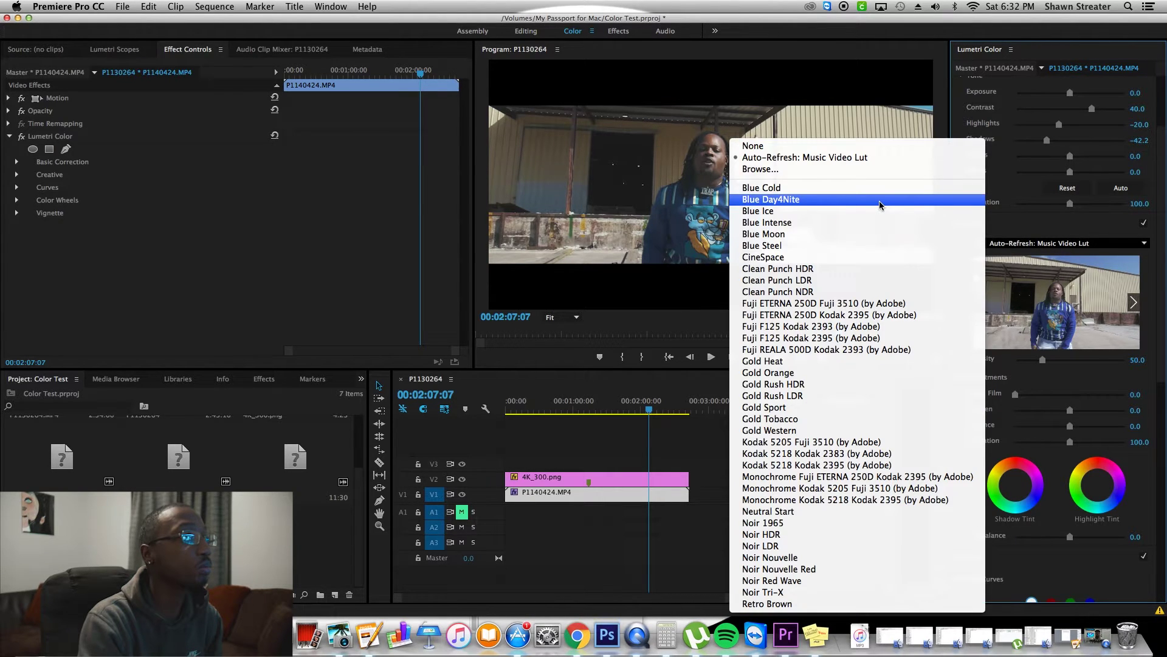
left_click(824, 169)
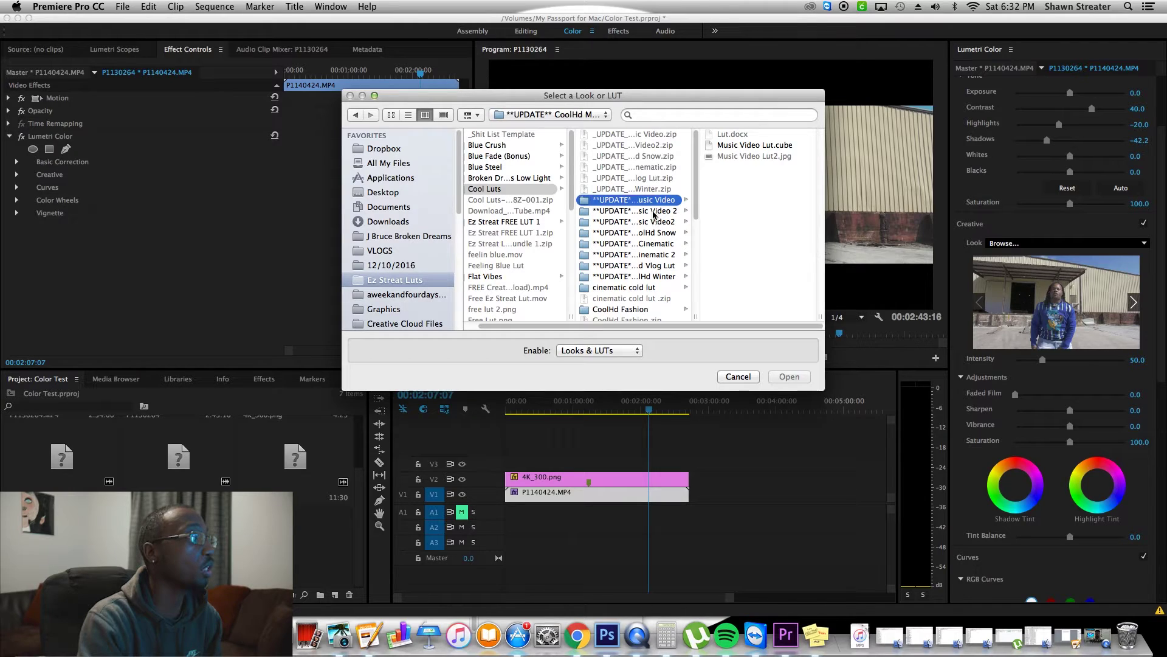
left_click(651, 221)
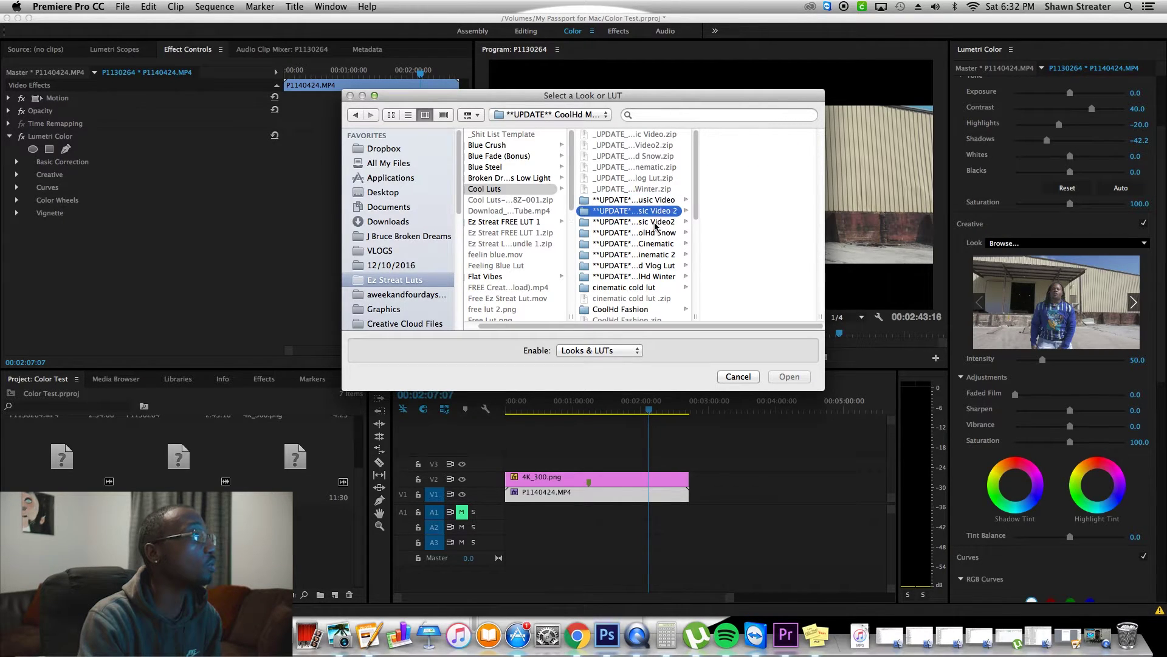
double_click(776, 135)
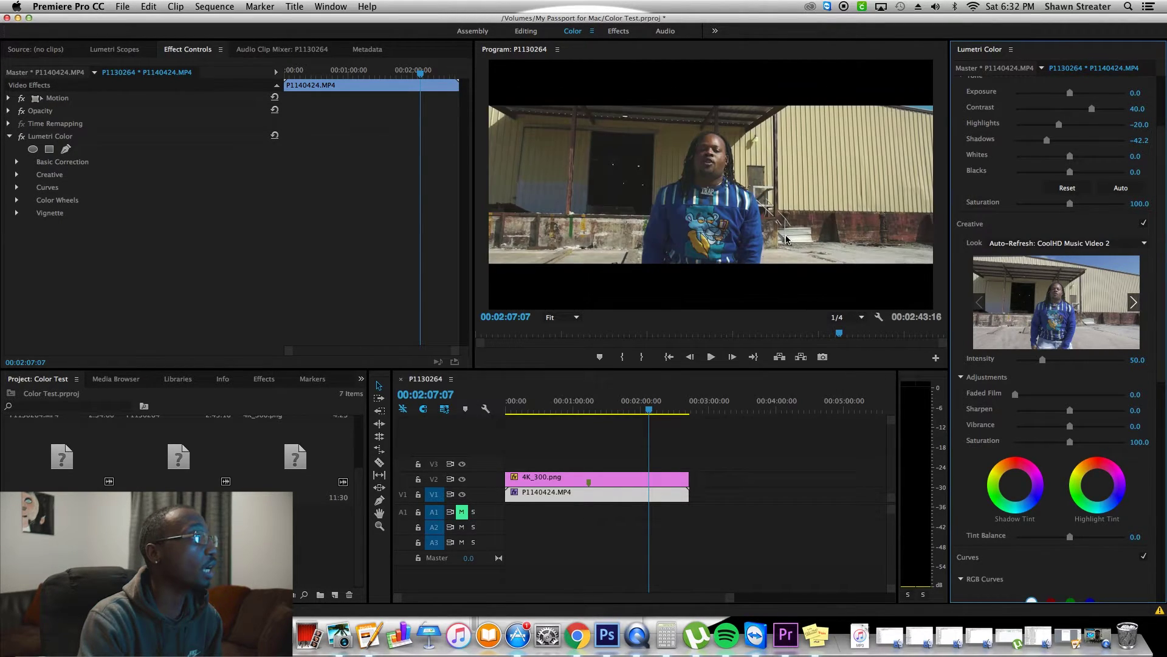
- Replace the P1140424.MP4 clip's creative look with CoolHd Vlog Lut.cube from its folder inside Cool Luts
left_click(1038, 249)
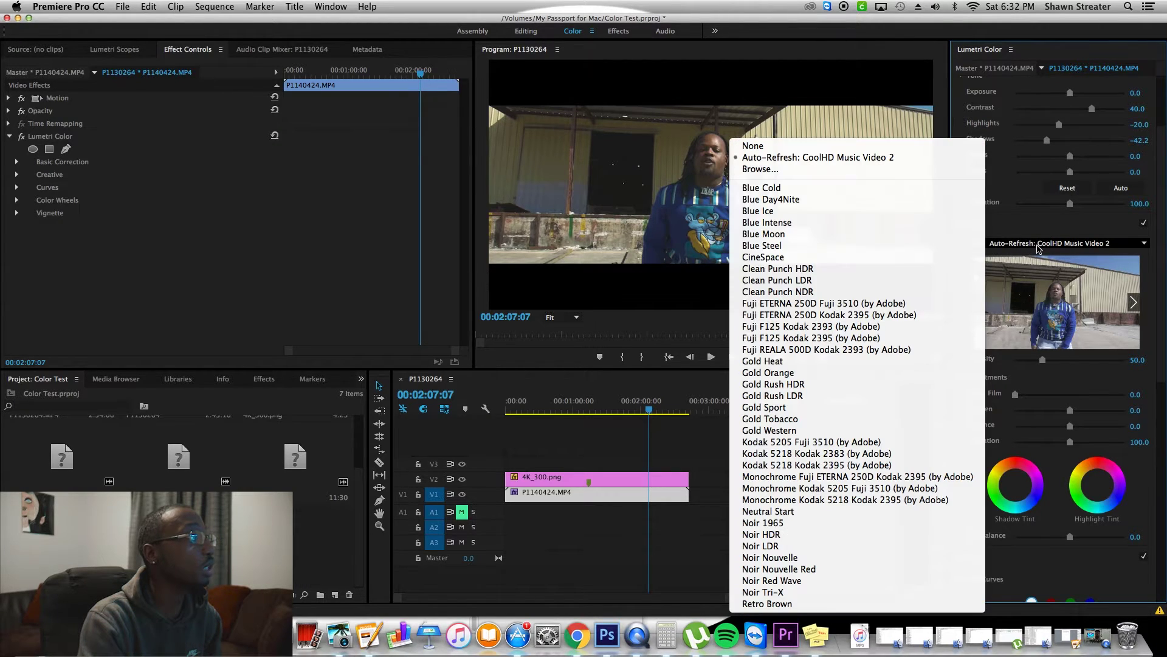
left_click(855, 170)
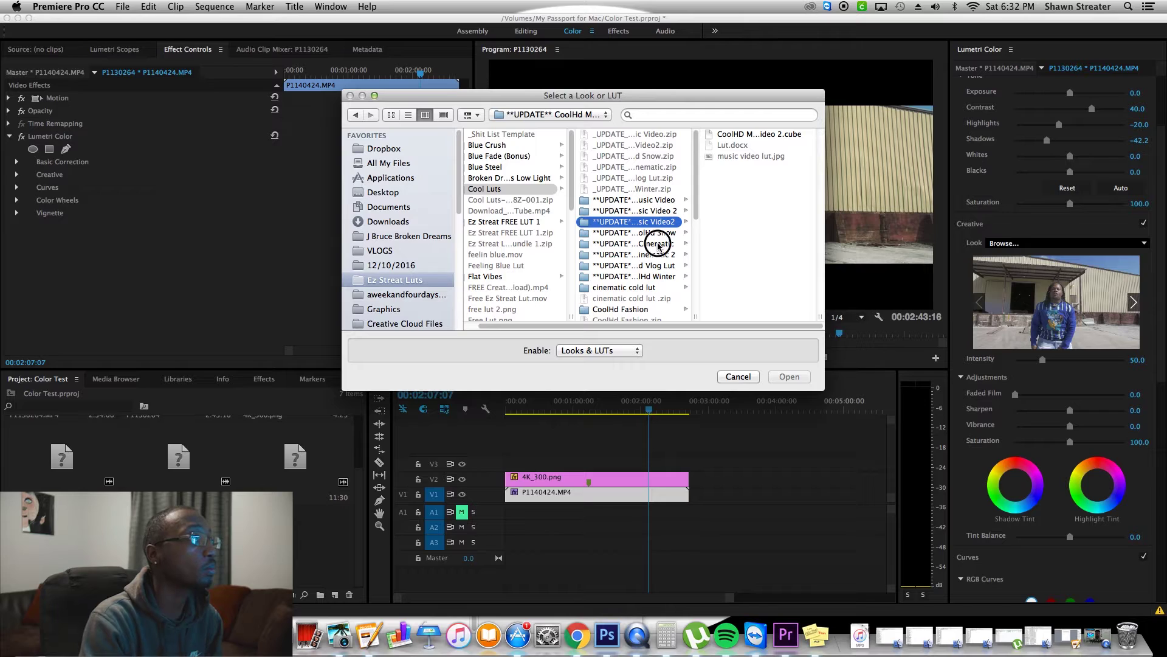
left_click(673, 246)
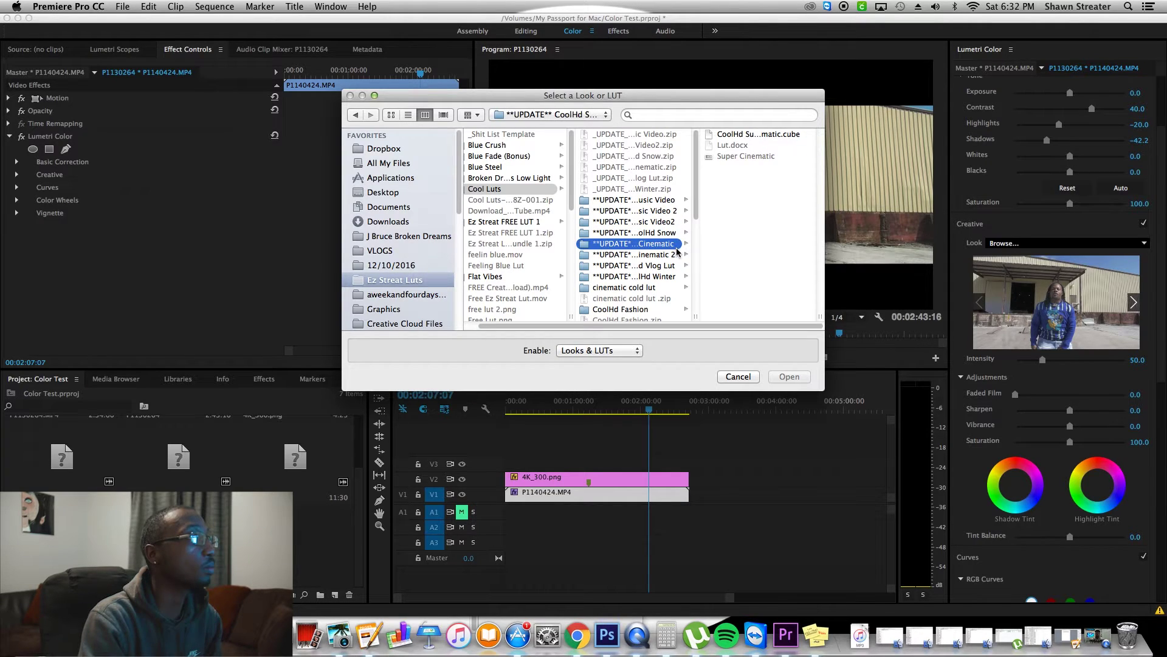
left_click(656, 256)
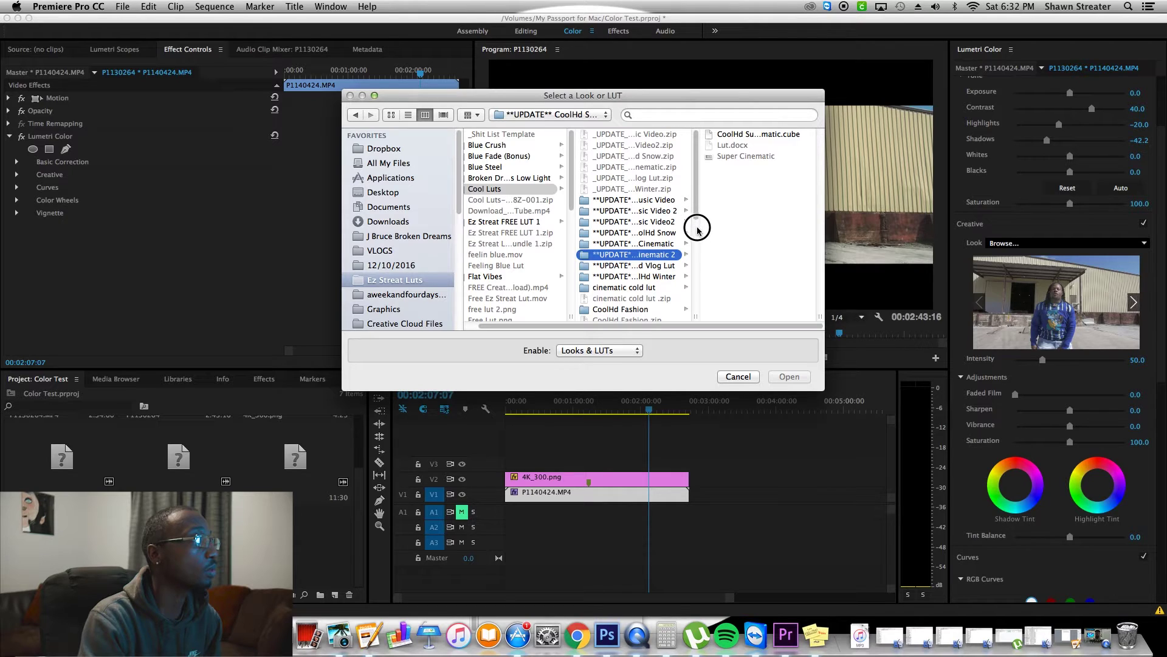
scroll(693, 225, "down", 3)
left_click(666, 236)
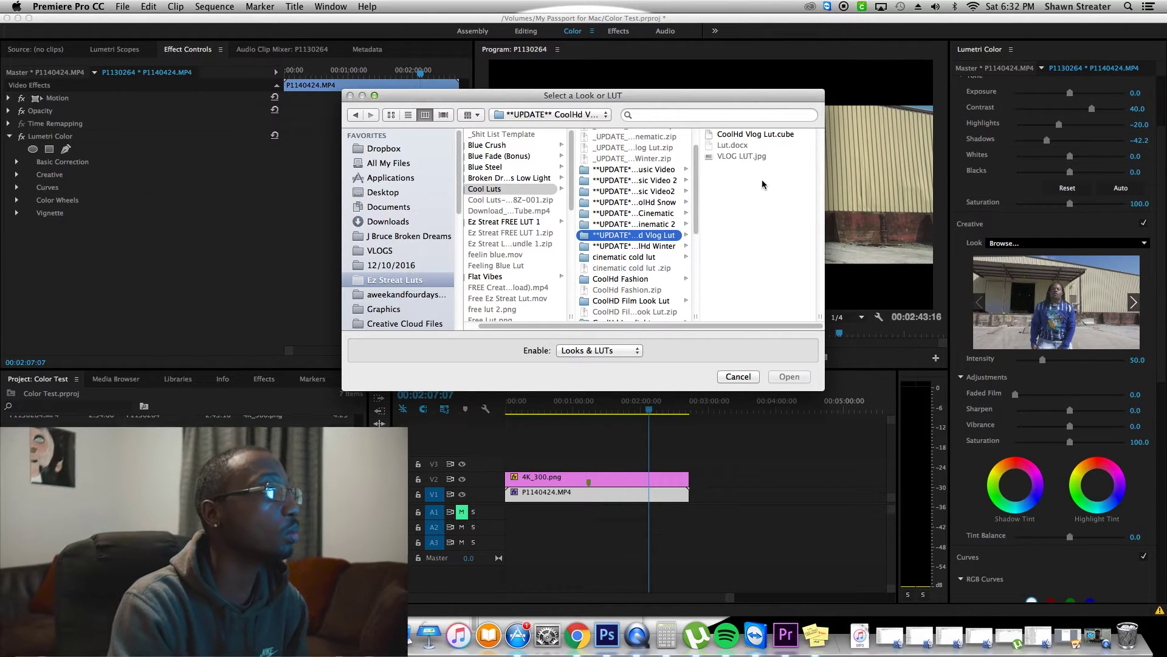
double_click(782, 134)
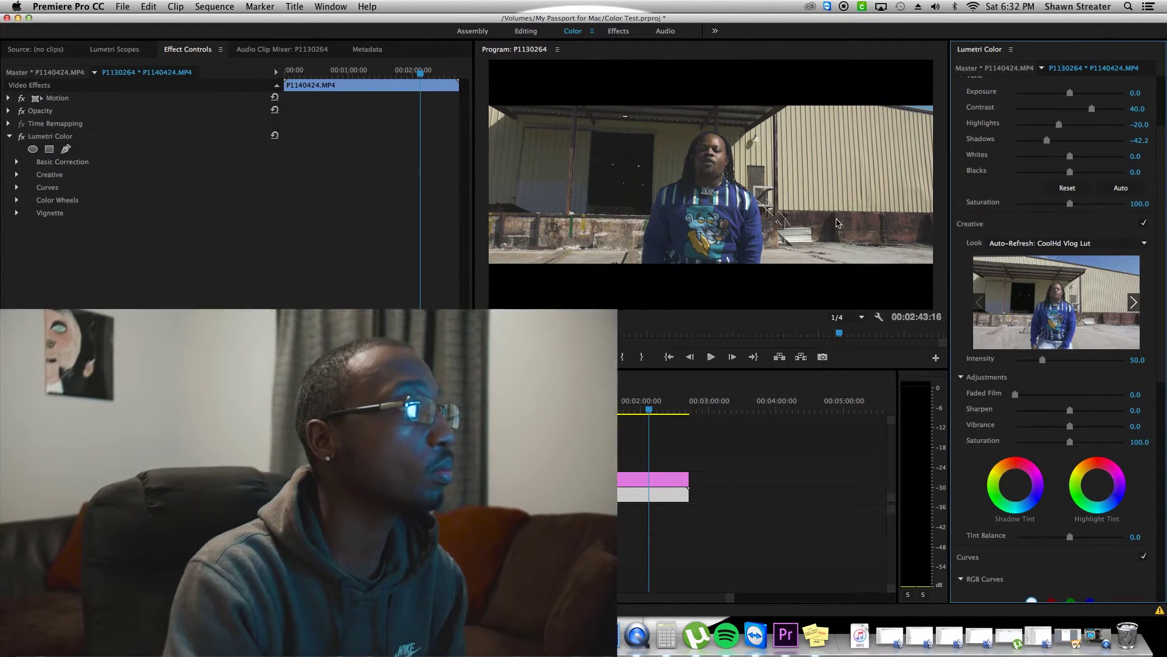